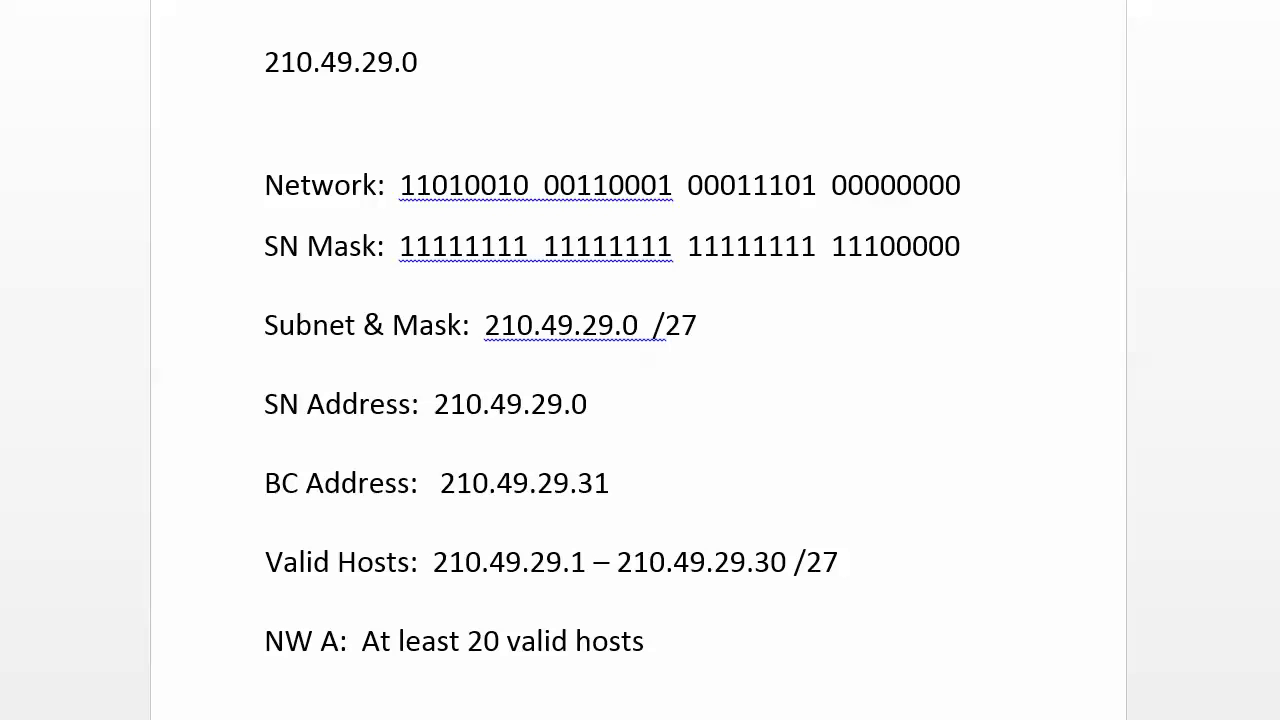
pyautogui.scroll(-15, 640, 400)
pyautogui.scroll(-4, 640, 400)
pyautogui.moveTo(881, 156); pyautogui.dragTo(864, 156)
pyautogui.hotkey('shift', 'Left')
pyautogui.hotkey('shift', 'Left')
pyautogui.click(392, 217)
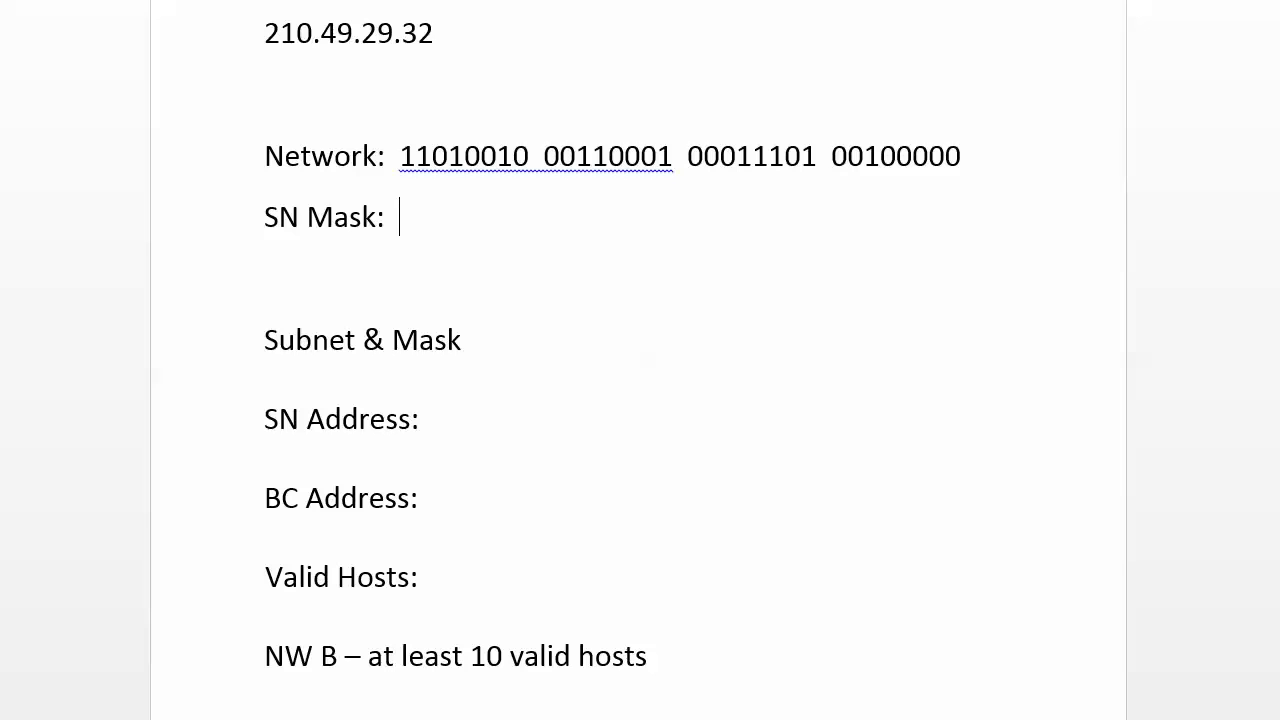
pyautogui.write('11111111  11111111  11111111  11110000')
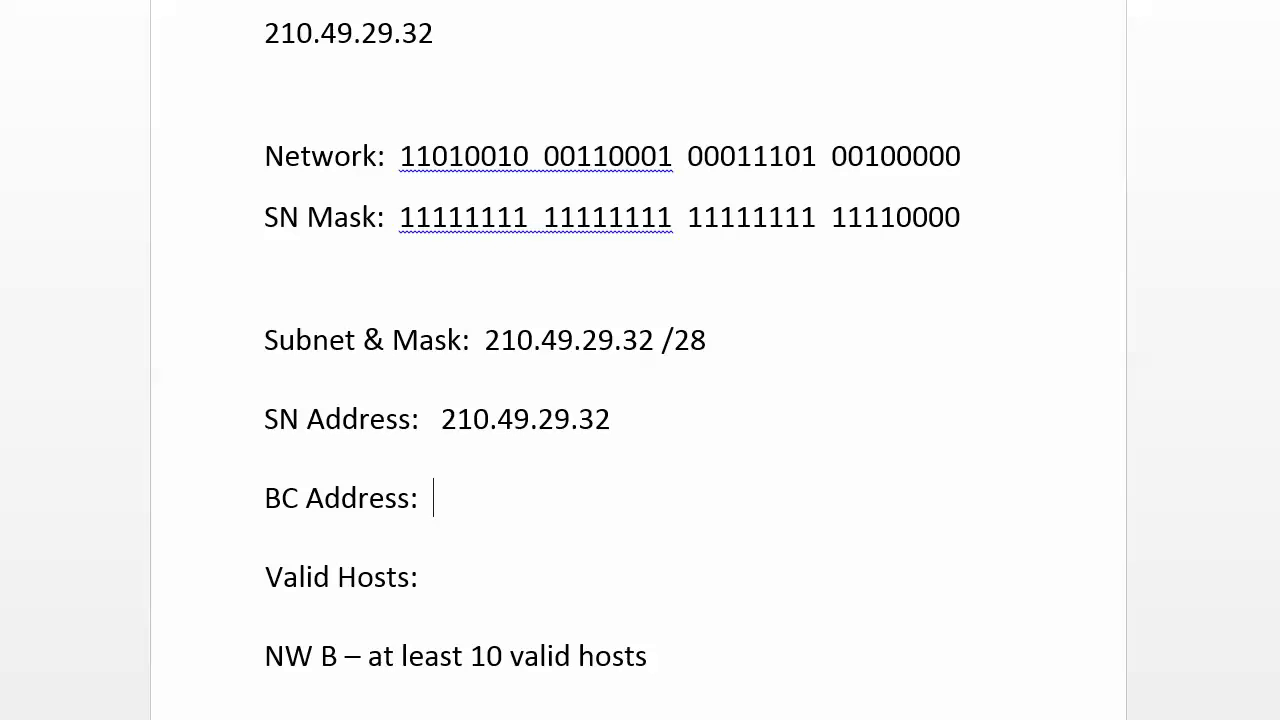
# Enter 210.49.29.47 as the BC address of NW B, checking the four host bits of the network's last octet
pyautogui.moveTo(961, 156); pyautogui.dragTo(896, 156)
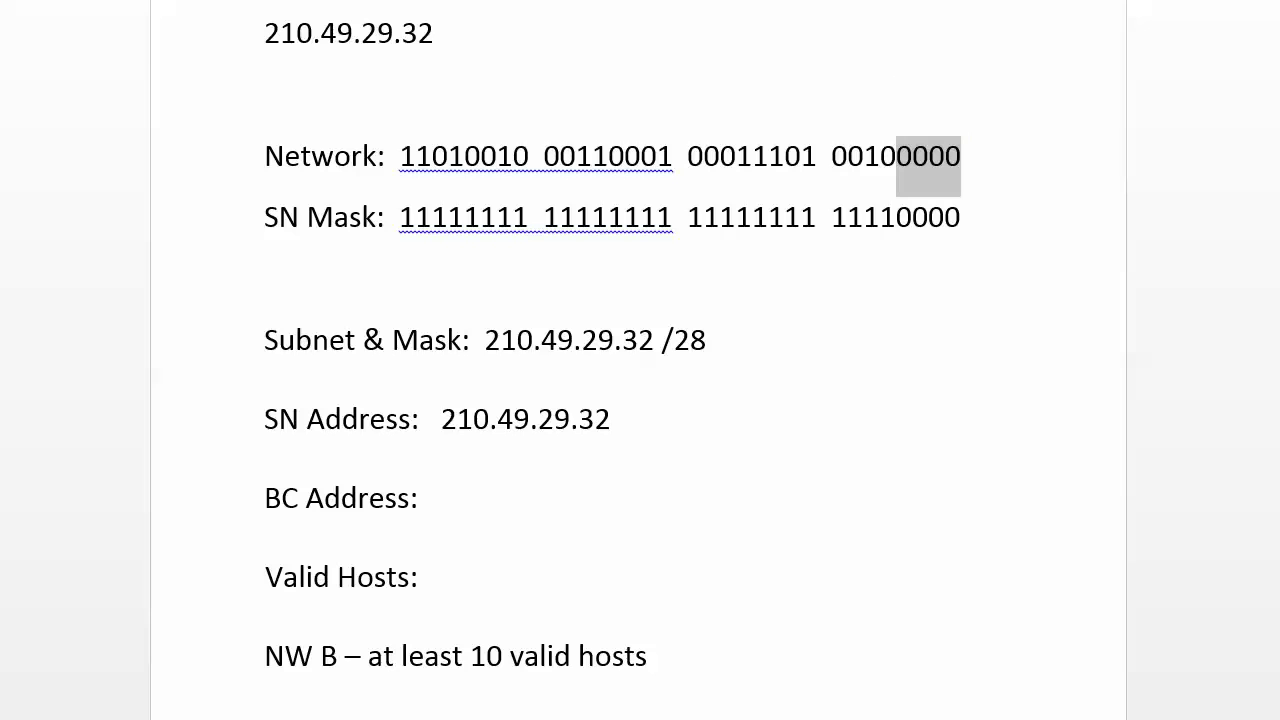
pyautogui.click(433, 497)
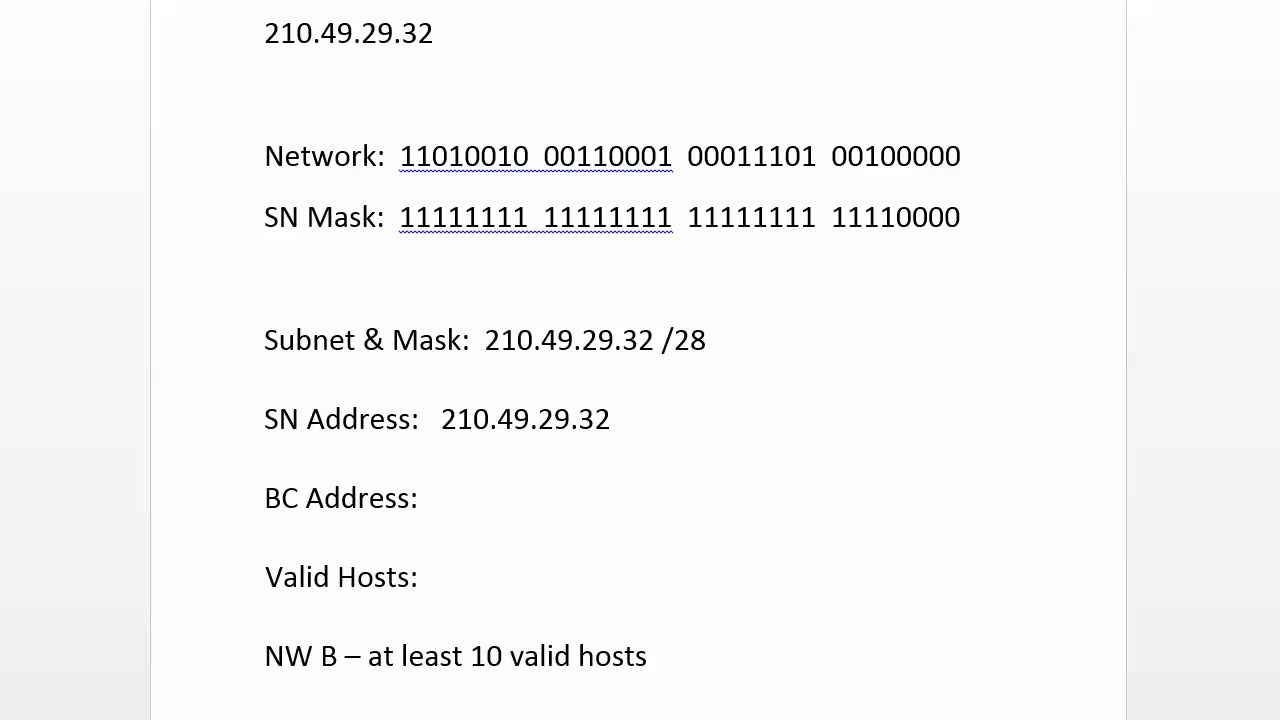
pyautogui.moveTo(880, 156); pyautogui.dragTo(864, 156)
pyautogui.click(433, 497)
pyautogui.write('210.49.29.')
pyautogui.moveTo(960, 157); pyautogui.dragTo(896, 156)
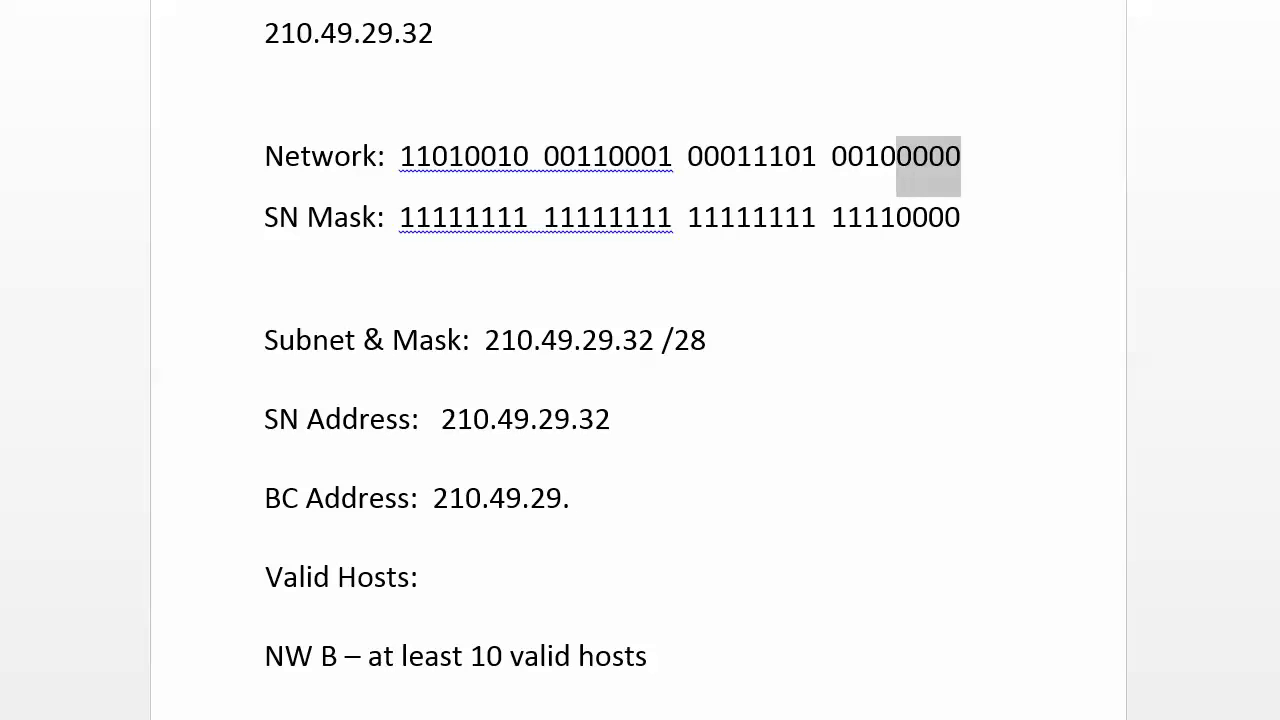
pyautogui.click(570, 498)
pyautogui.write('47')
# Recheck the host and network bits of the last octet and replace the BC address ending with 15
pyautogui.moveTo(960, 156); pyautogui.dragTo(896, 156)
pyautogui.moveTo(896, 156); pyautogui.dragTo(831, 156)
pyautogui.click(617, 498)
pyautogui.press('BackSpace')
pyautogui.press('BackSpace')
pyautogui.press('BackSpace')
pyautogui.press('BackSpace')
pyautogui.write('15')
# Compare with the SN address and set the last octet of the BC address to 47
pyautogui.moveTo(610, 419); pyautogui.dragTo(539, 419)
pyautogui.click(610, 498)
pyautogui.press('BackSpace')
pyautogui.press('BackSpace')
pyautogui.write('47')
# Enter the valid host range of NW B as 210.49.29.33 – 210.49.29.46
pyautogui.click(418, 577)
pyautogui.write('210.49.29.33 - 210.49.29.46')
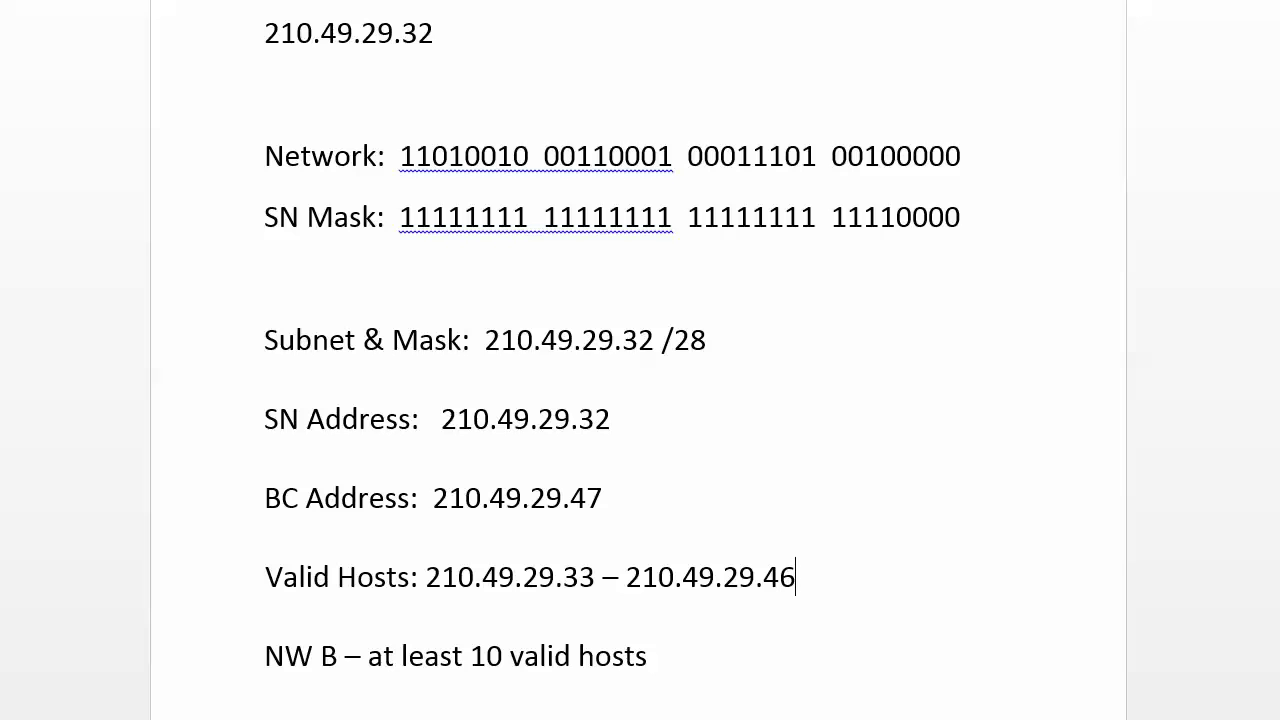
# Abbreviate the end address of the valid host range to .46
pyautogui.hotkey('shift', 'Left')
pyautogui.hotkey('shift', 'Left')
pyautogui.hotkey('shift', 'Left')
pyautogui.hotkey('shift', 'Left')
pyautogui.hotkey('shift', 'Left')
pyautogui.hotkey('shift', 'Left')
pyautogui.hotkey('shift', 'Left')
pyautogui.hotkey('shift', 'Left')
pyautogui.hotkey('shift', 'Left')
pyautogui.hotkey('shift', 'Left')
pyautogui.press('BackSpace')
pyautogui.write('.')
pyautogui.hotkey('shift', 'Right')
pyautogui.hotkey('shift', 'Right')
pyautogui.click(650, 577)
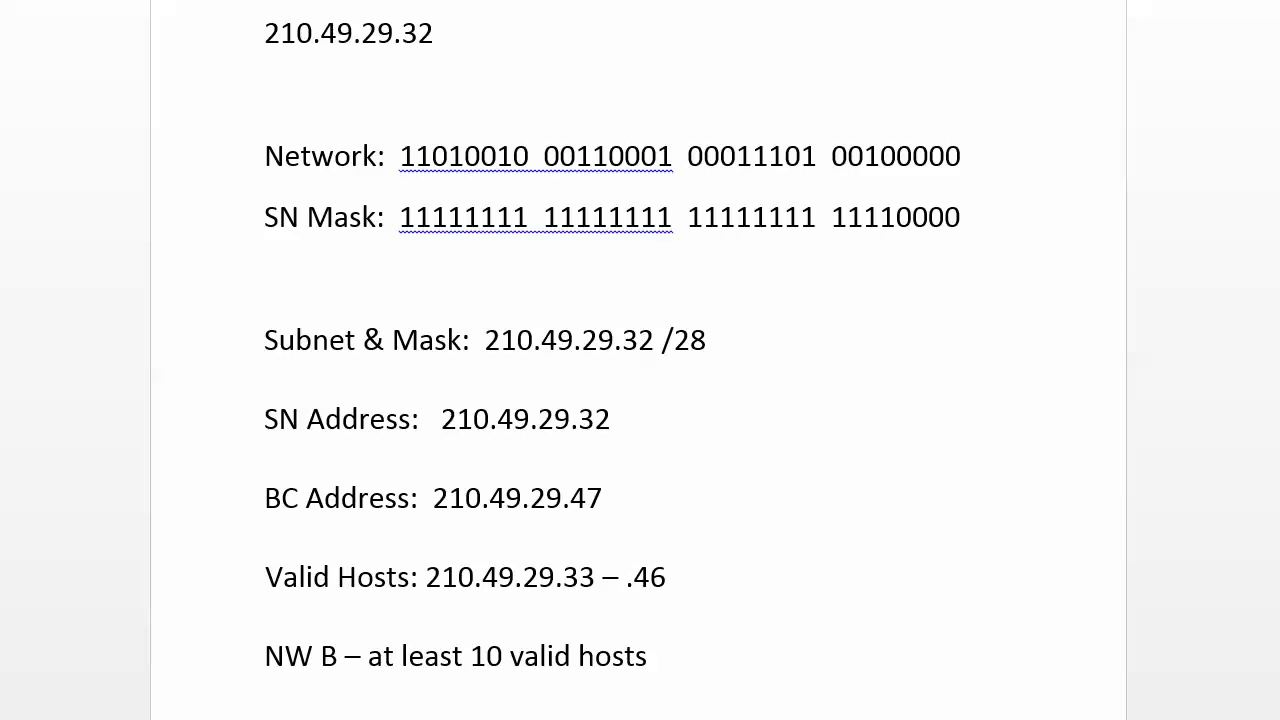
pyautogui.click(602, 498)
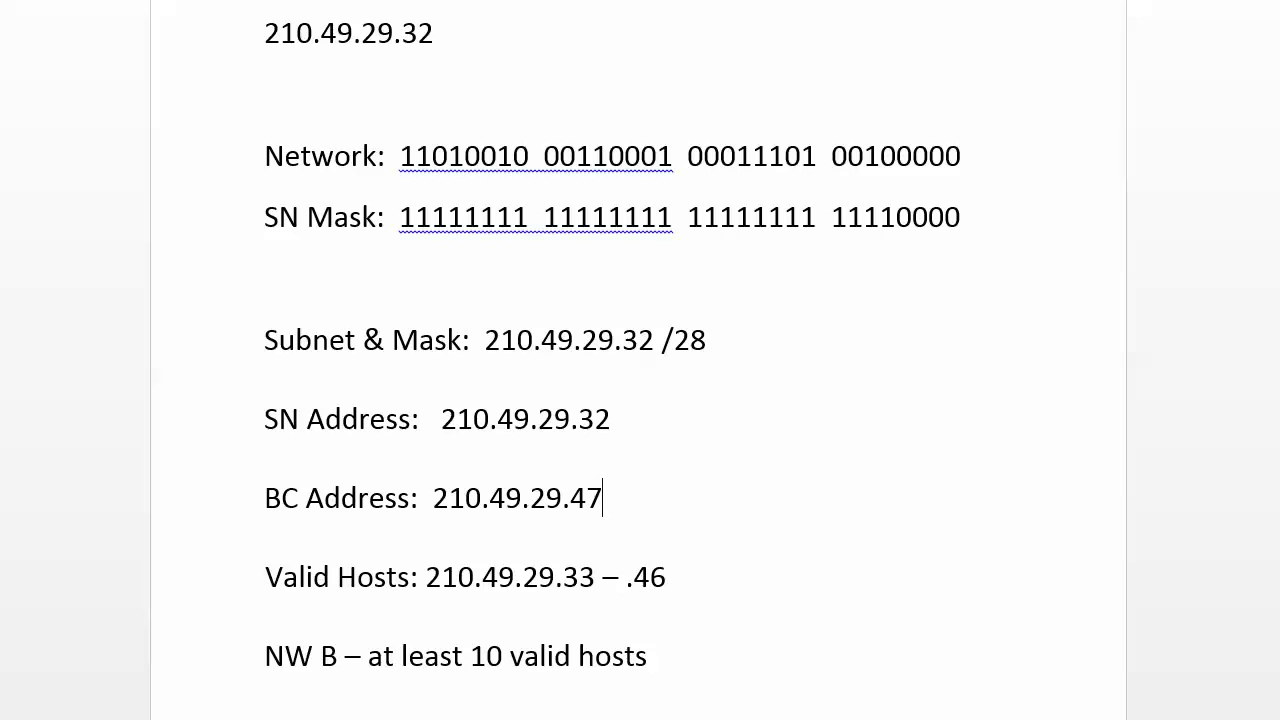